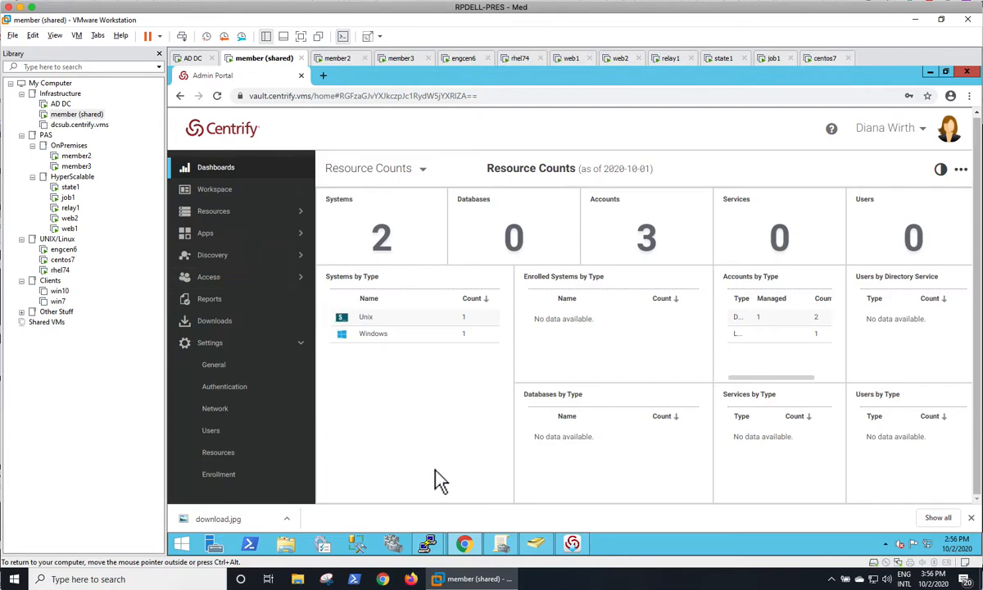
- Open the global Account Workflow settings for resources and enable workflow for all accounts
{"action": "left_click", "coordinate": [219, 454]}
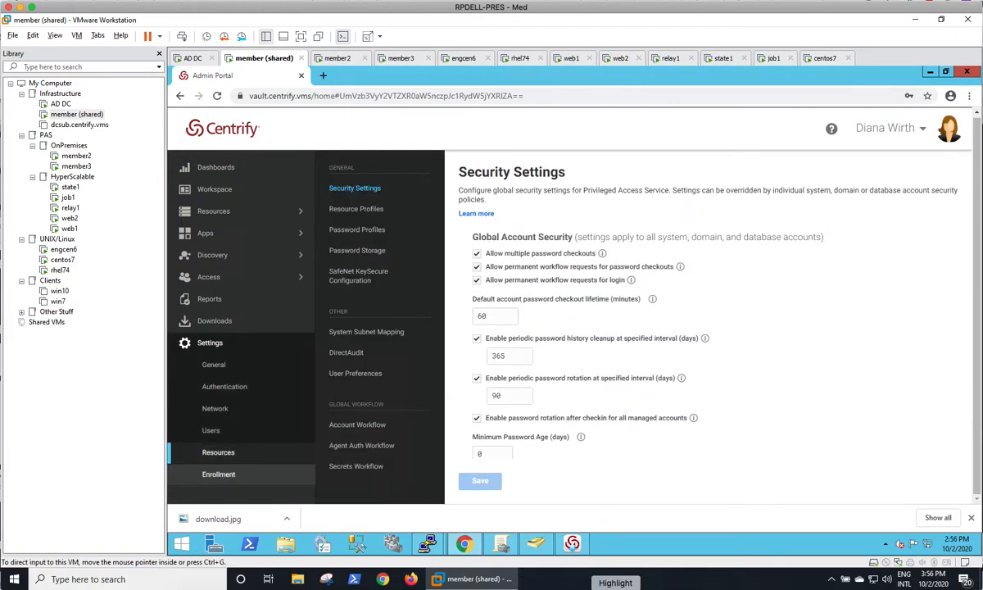
{"action": "left_click", "coordinate": [615, 588]}
{"action": "left_click_drag", "start_coordinate": [420, 371], "coordinate": [391, 406]}
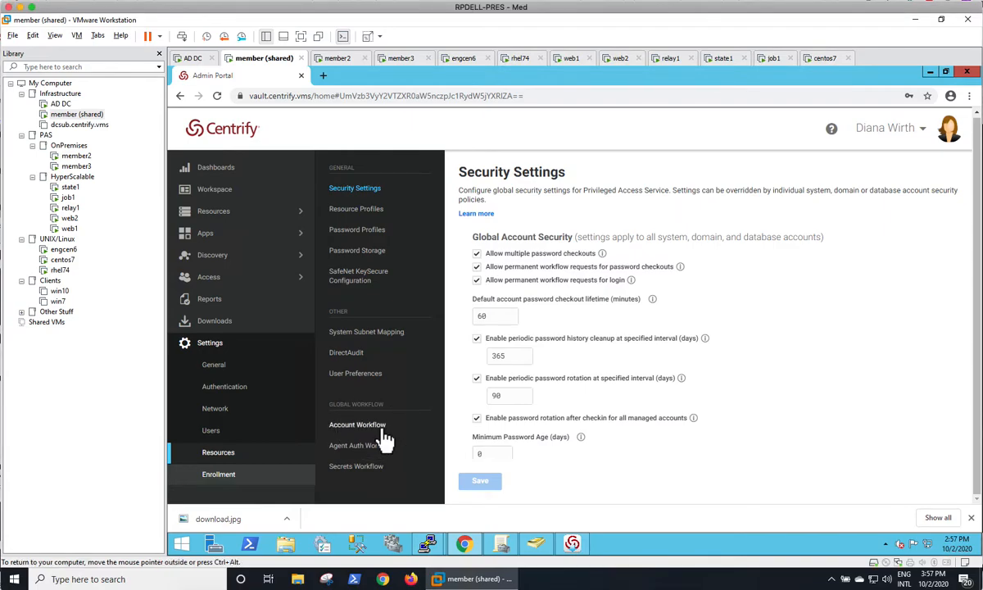
{"action": "left_click", "coordinate": [381, 426]}
{"action": "left_click", "coordinate": [477, 218]}
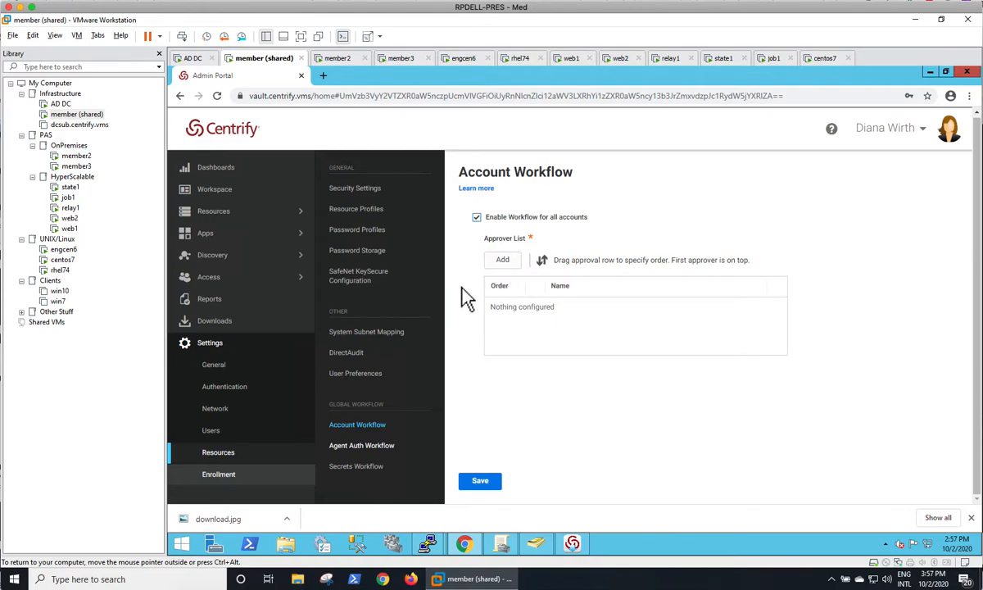
- Add the System Administrator role to the approver list as a Specified User or Role and save the account workflow
{"action": "left_click", "coordinate": [519, 269]}
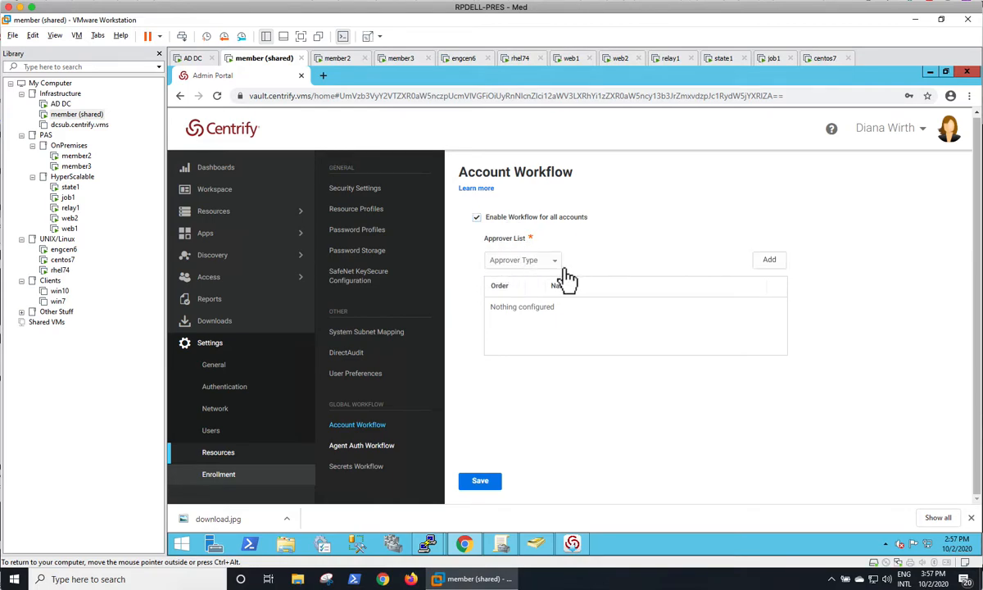
{"action": "left_click", "coordinate": [557, 262]}
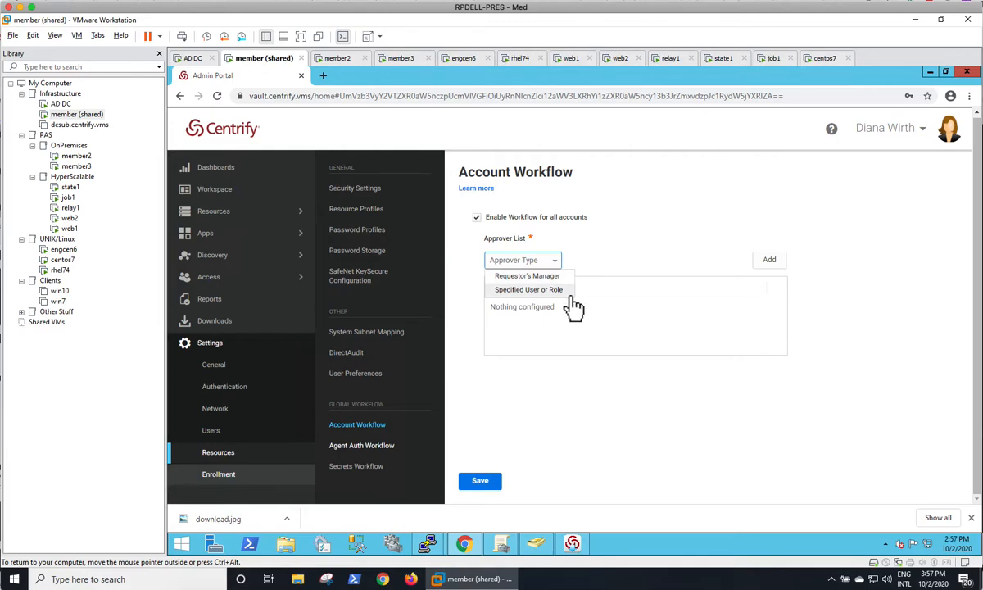
{"action": "left_click", "coordinate": [573, 294]}
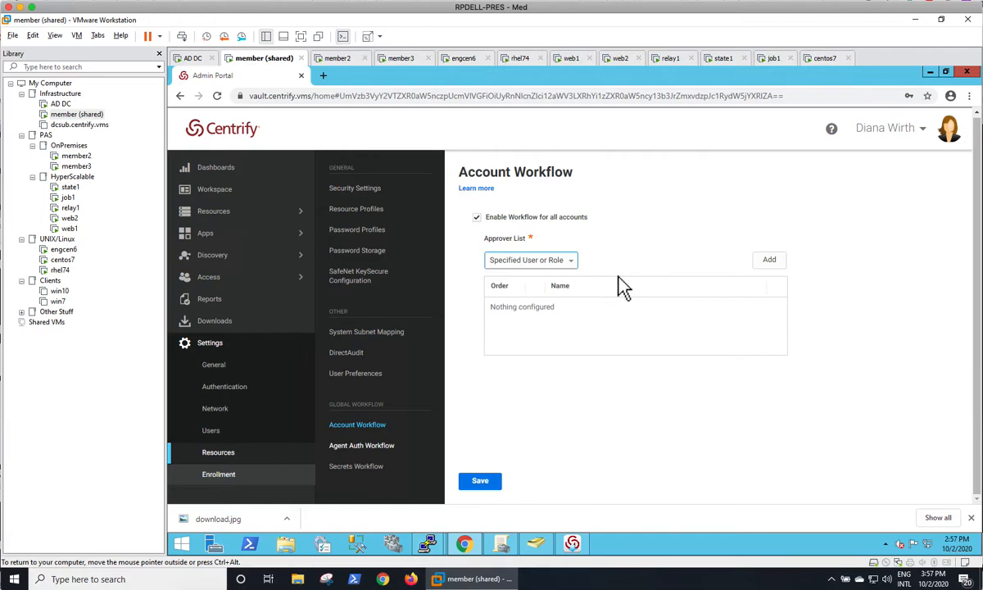
{"action": "left_click", "coordinate": [770, 260]}
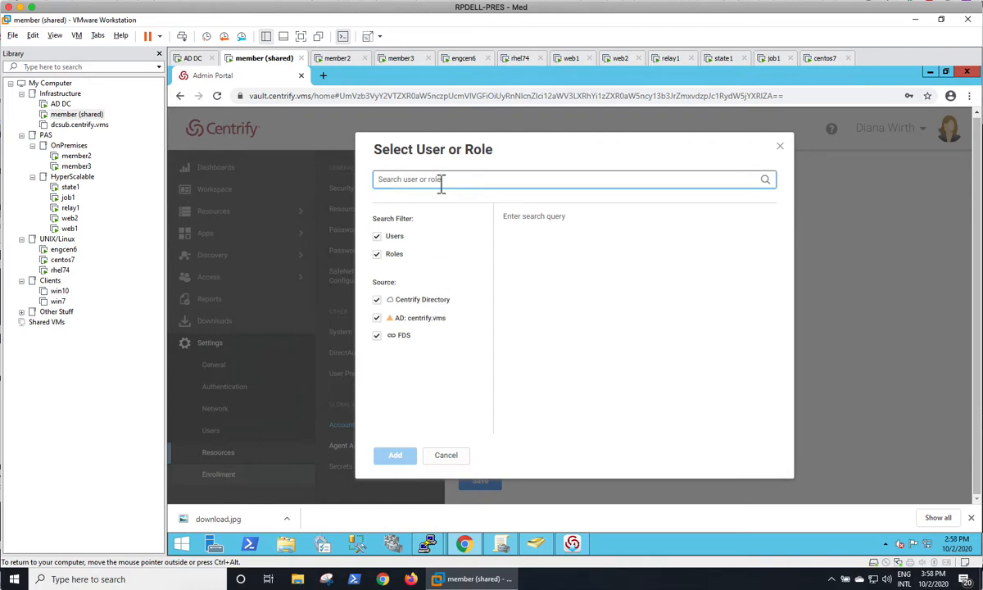
{"action": "type", "text": "Sys"}
{"action": "left_click", "coordinate": [508, 237]}
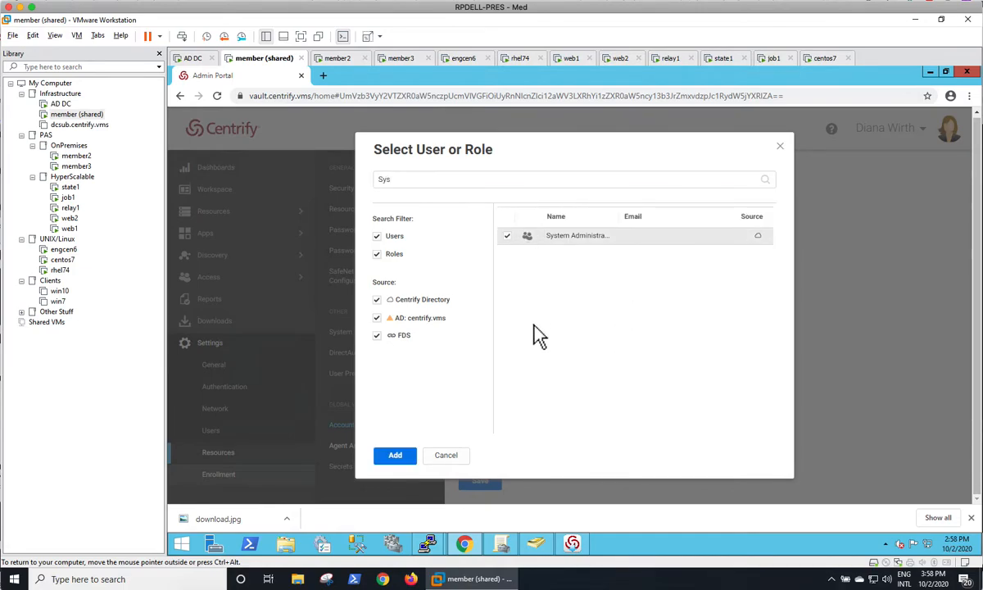
{"action": "left_click", "coordinate": [397, 456]}
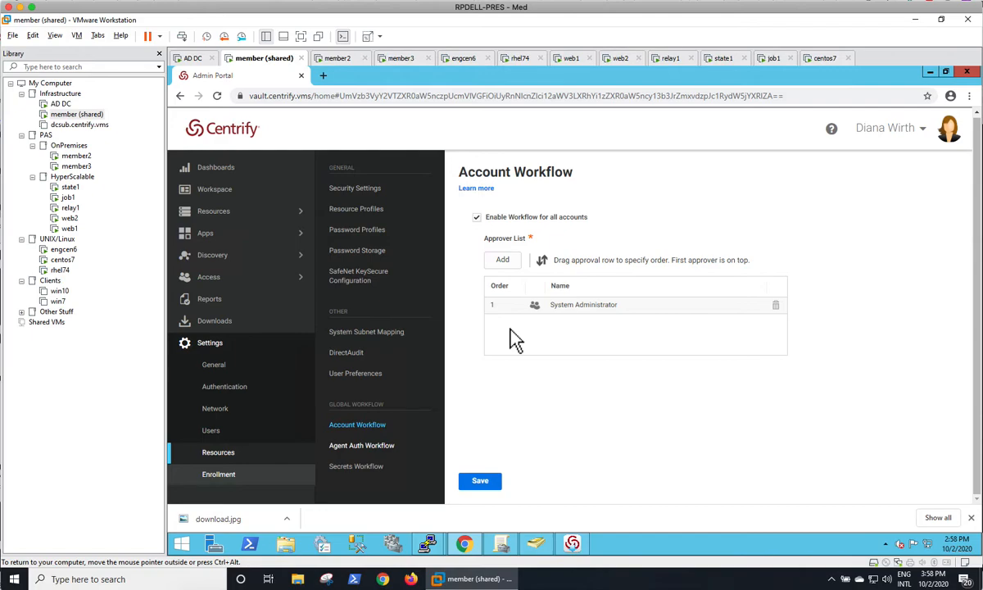
{"action": "left_click", "coordinate": [494, 482]}
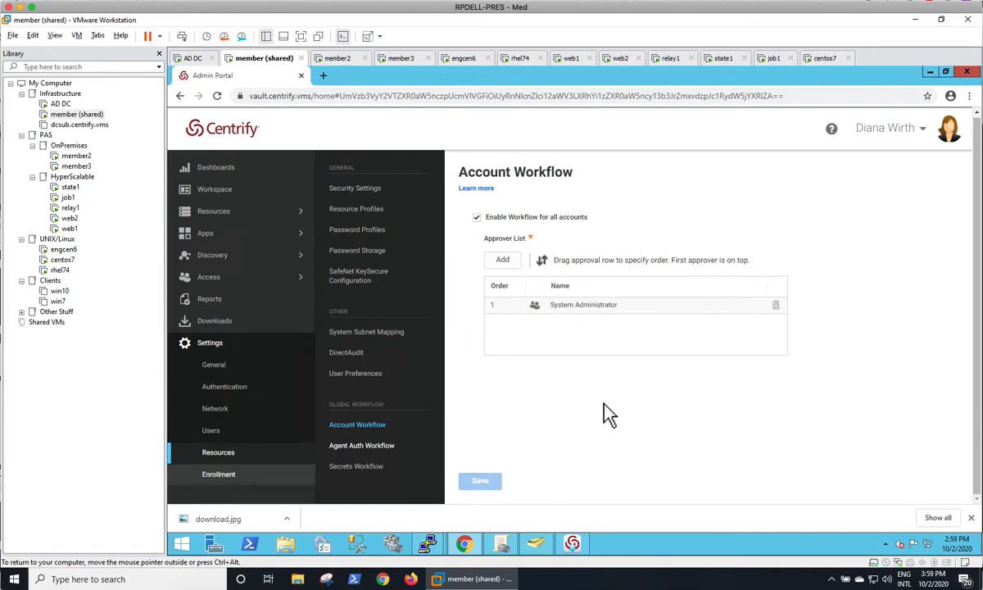
- Open the engcen6.centrify.vms system from the JIT Demo set and verify the credential of its opieadmin account
{"action": "left_click", "coordinate": [237, 215]}
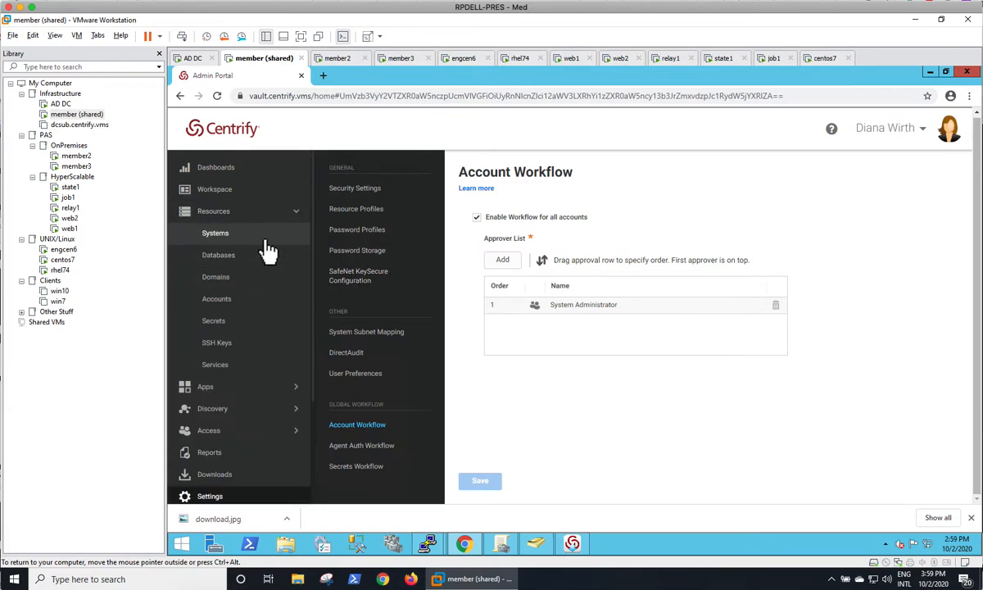
{"action": "left_click", "coordinate": [264, 235]}
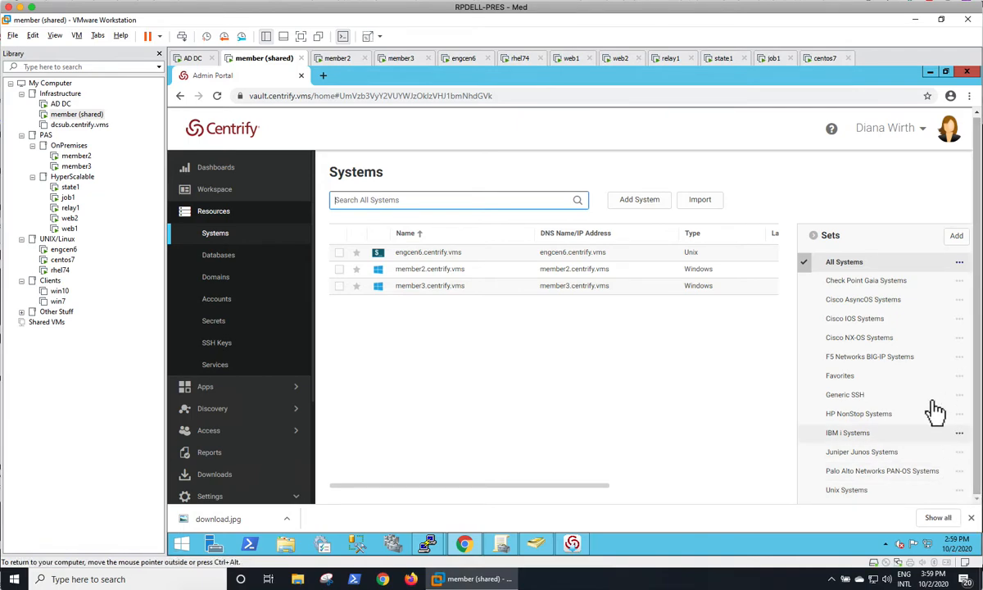
{"action": "scroll", "coordinate": [934, 426], "scroll_direction": "down", "scroll_amount": 3}
{"action": "left_click", "coordinate": [840, 457]}
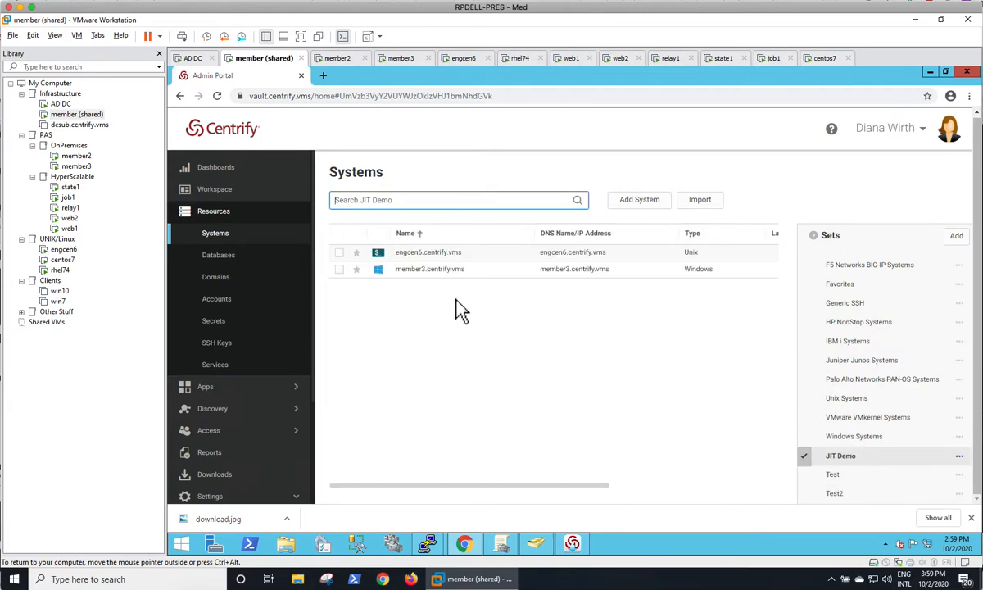
{"action": "left_click", "coordinate": [414, 253]}
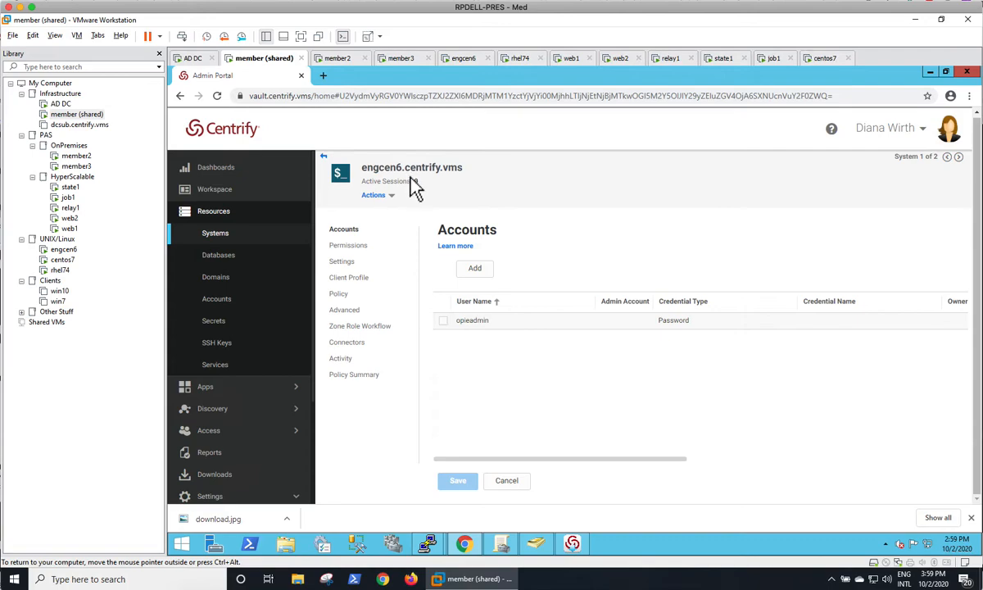
{"action": "right_click", "coordinate": [559, 328]}
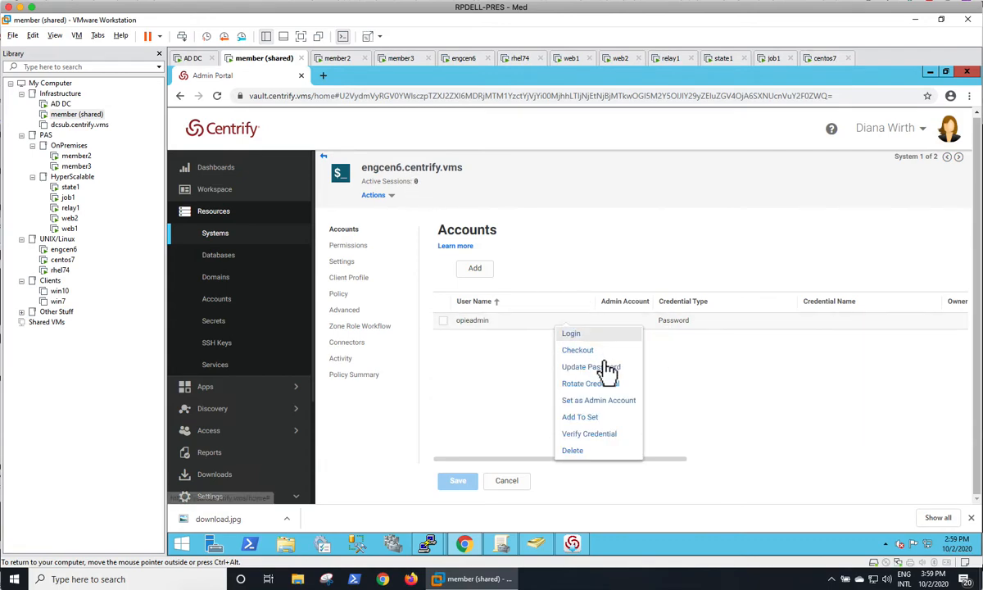
{"action": "left_click", "coordinate": [589, 433]}
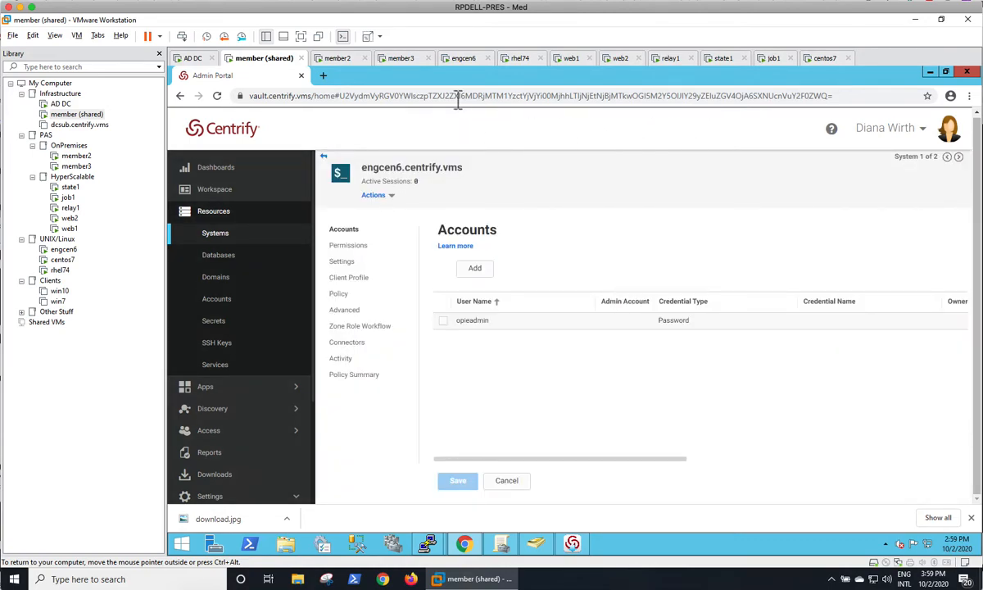
- Switch to the member2 machine and start a login request for the opieadmin local account on engcen6, reviewing its assignment types
{"action": "left_click", "coordinate": [338, 59]}
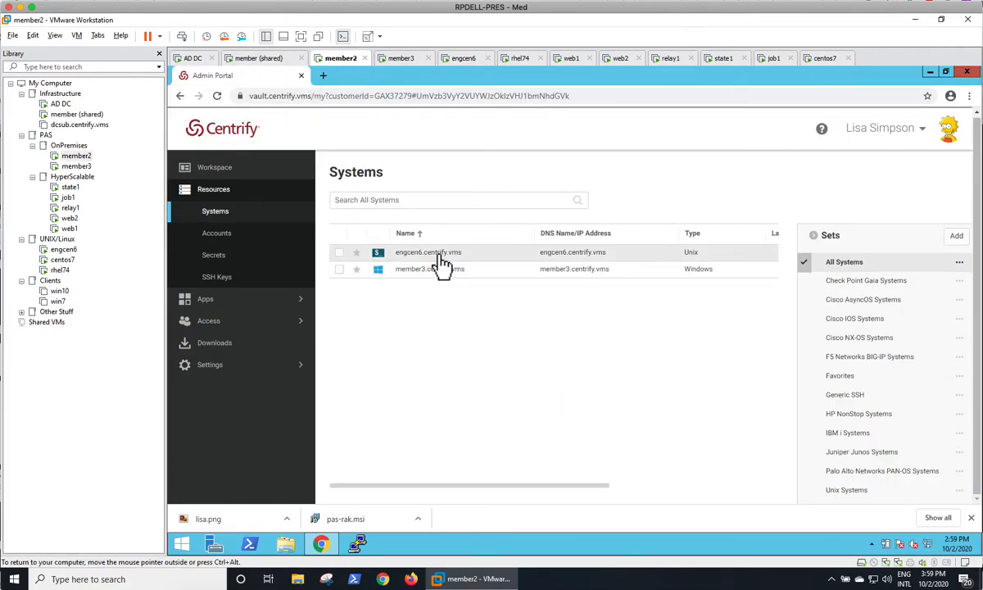
{"action": "left_click", "coordinate": [231, 239]}
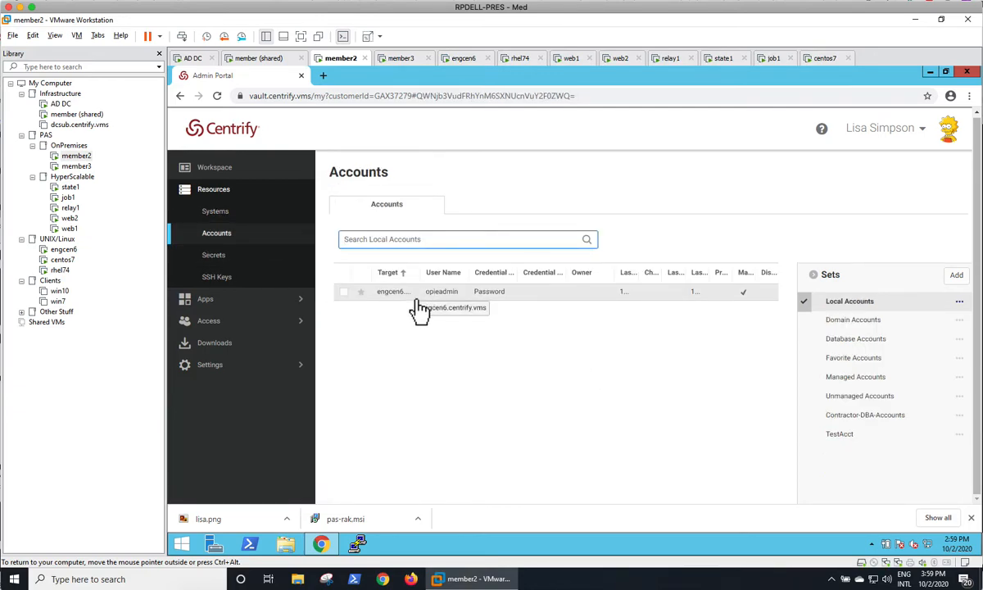
{"action": "right_click", "coordinate": [433, 300]}
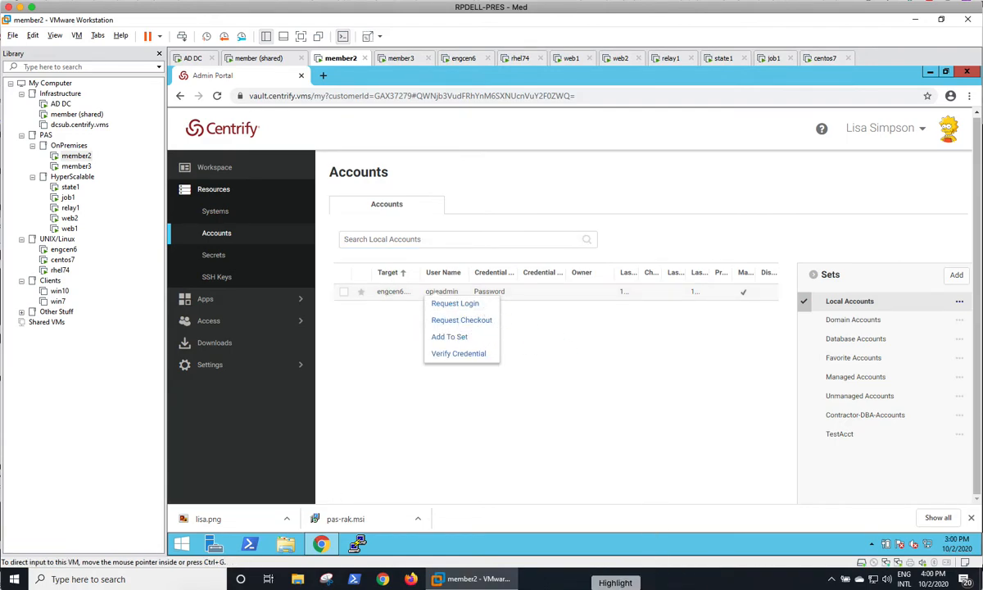
{"action": "left_click", "coordinate": [617, 588]}
{"action": "left_click_drag", "start_coordinate": [541, 283], "coordinate": [498, 308]}
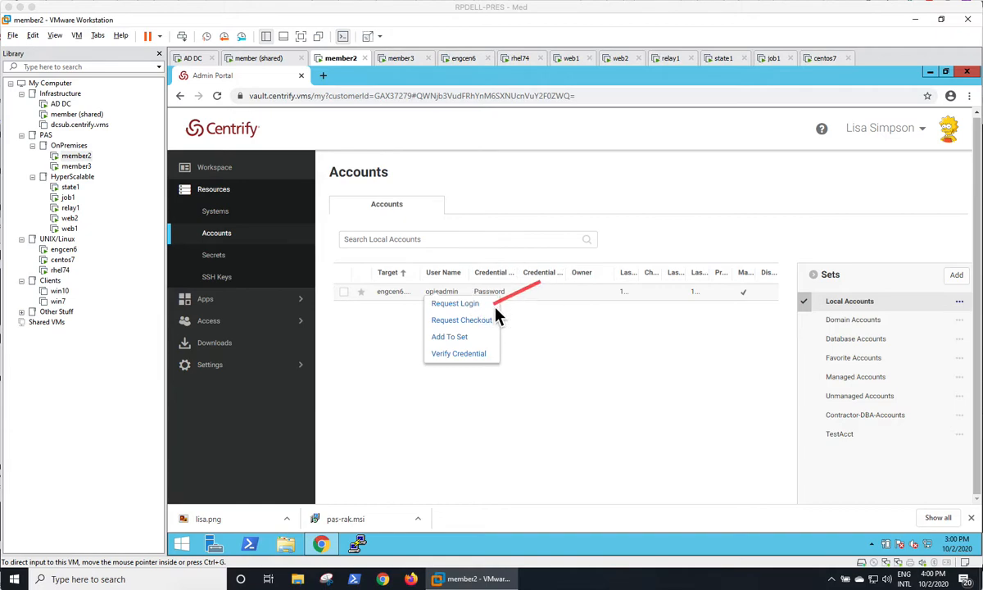
{"action": "left_click_drag", "start_coordinate": [544, 332], "coordinate": [501, 325]}
{"action": "key", "text": "Escape"}
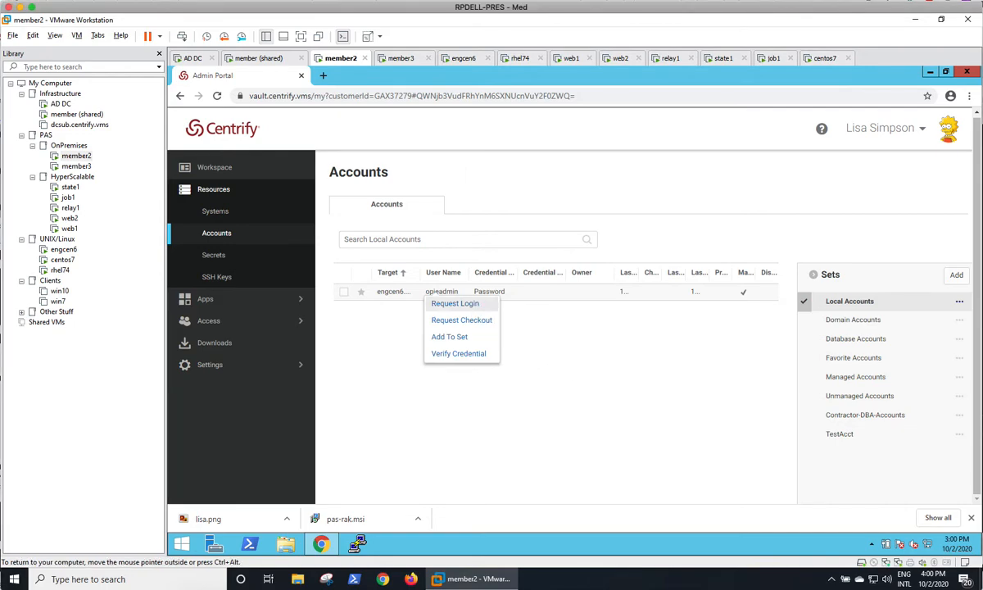
{"action": "left_click", "coordinate": [467, 306]}
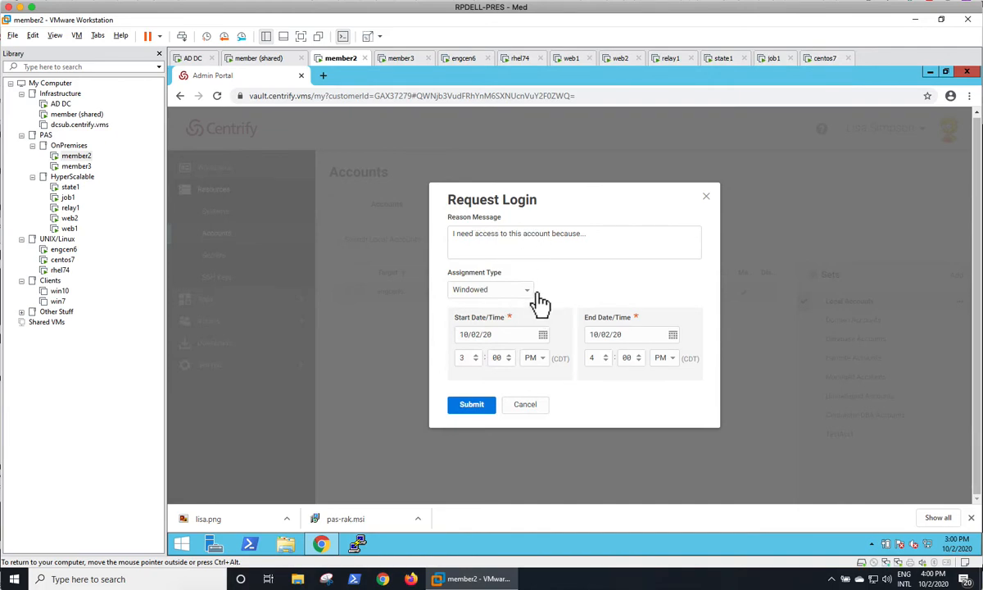
{"action": "left_click", "coordinate": [511, 291]}
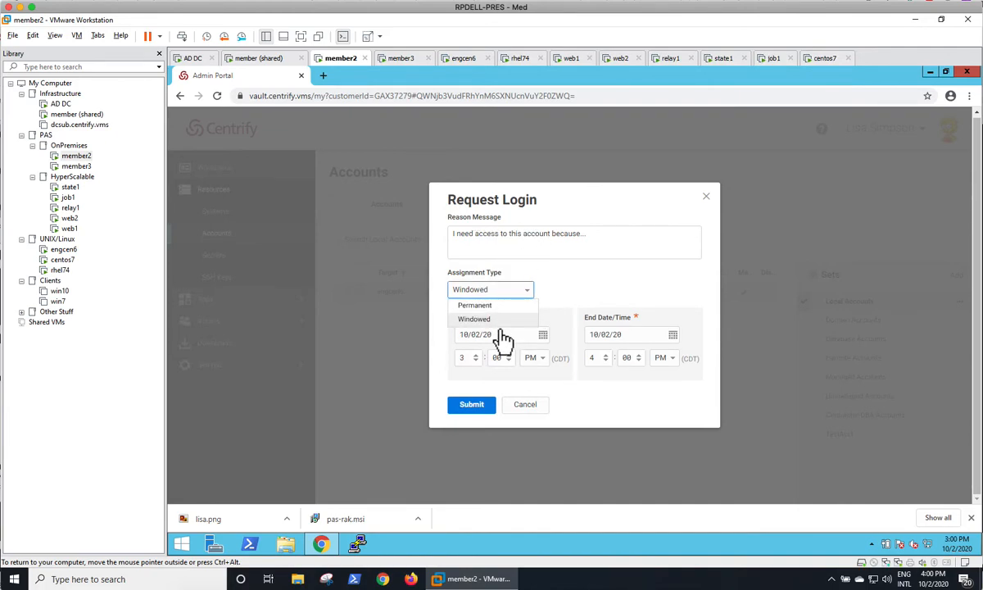
{"action": "left_click", "coordinate": [597, 281]}
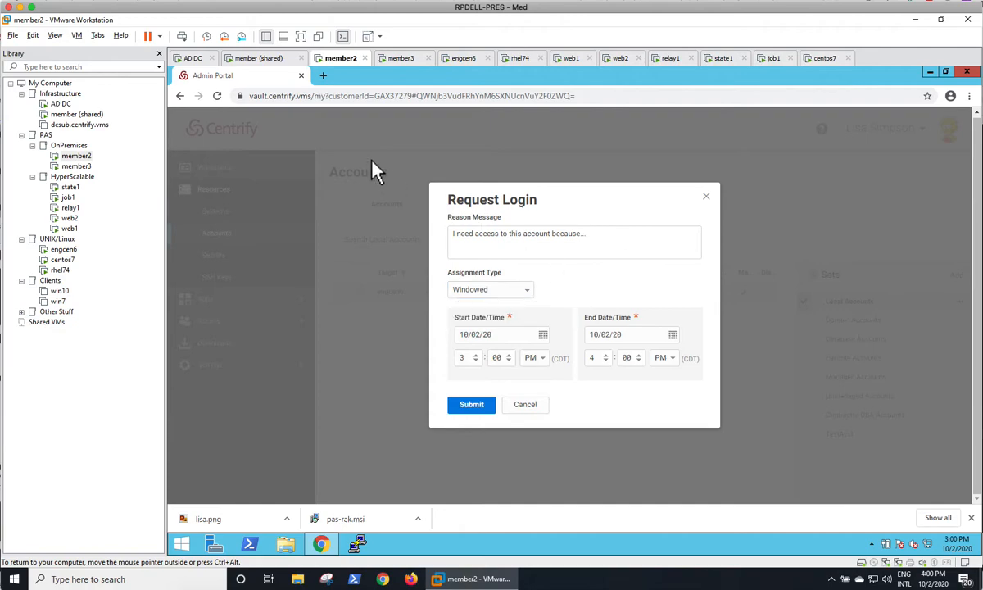
- Switch to the member (shared) machine and examine the permanent workflow request options in the global resource security settings
{"action": "left_click", "coordinate": [274, 58]}
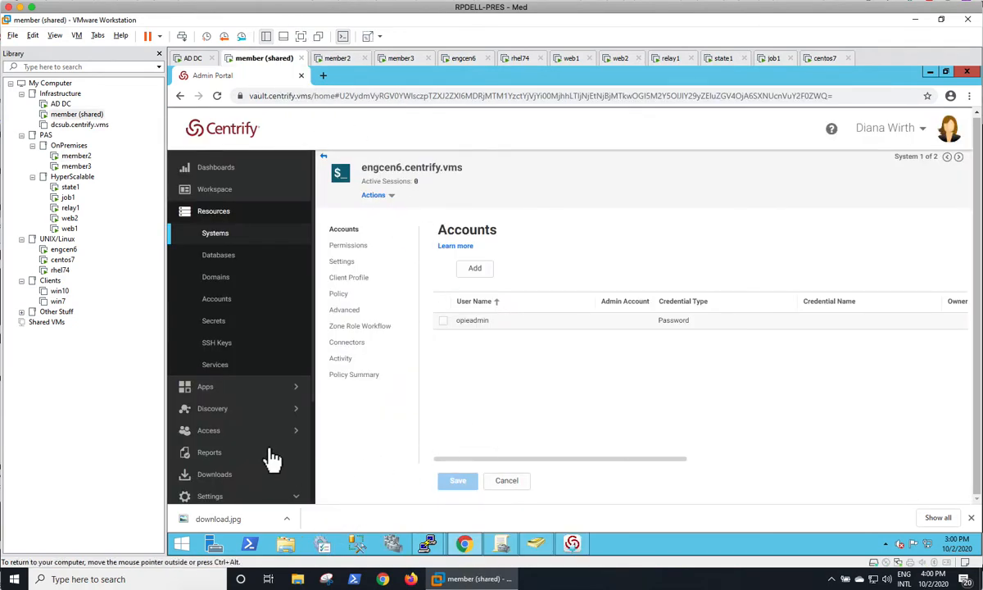
{"action": "scroll", "coordinate": [262, 475], "scroll_direction": "down", "scroll_amount": 5}
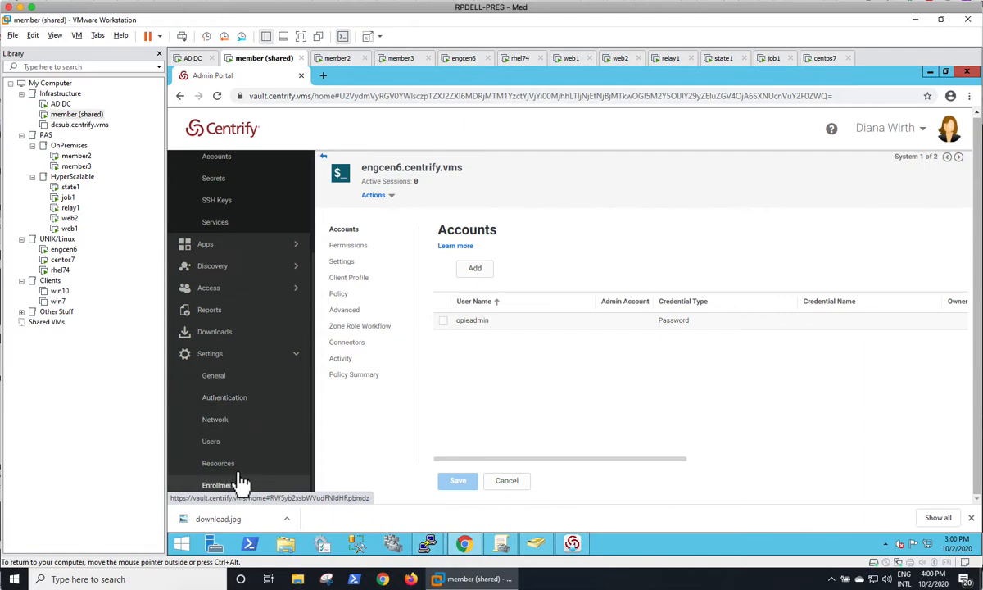
{"action": "left_click", "coordinate": [238, 464]}
{"action": "scroll", "coordinate": [649, 395], "scroll_direction": "down", "scroll_amount": 3}
{"action": "scroll", "coordinate": [597, 346], "scroll_direction": "up", "scroll_amount": 3}
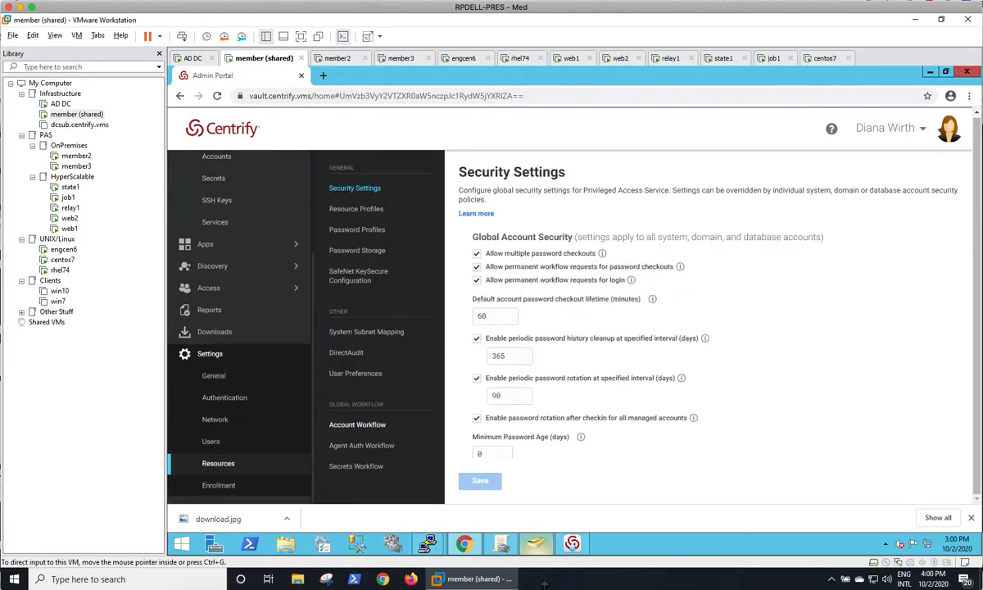
{"action": "mouse_move", "coordinate": [698, 278]}
{"action": "left_mouse_down"}
{"action": "mouse_move", "coordinate": [644, 282]}
{"action": "mouse_move", "coordinate": [653, 292]}
{"action": "left_mouse_up"}
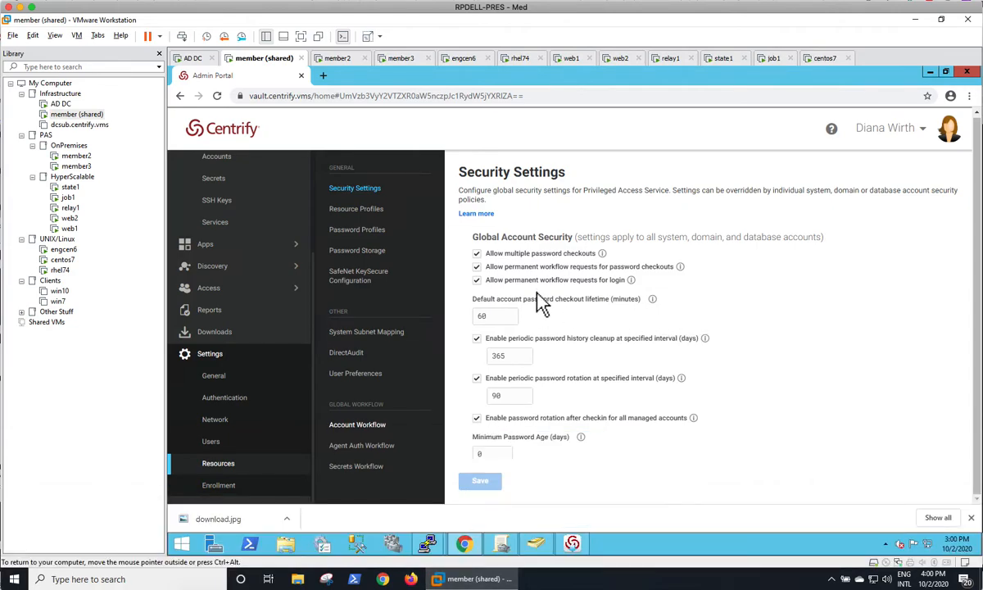
- Return to the login request on member2, try the Permanent assignment type and set it back to Windowed
{"action": "left_click", "coordinate": [348, 57]}
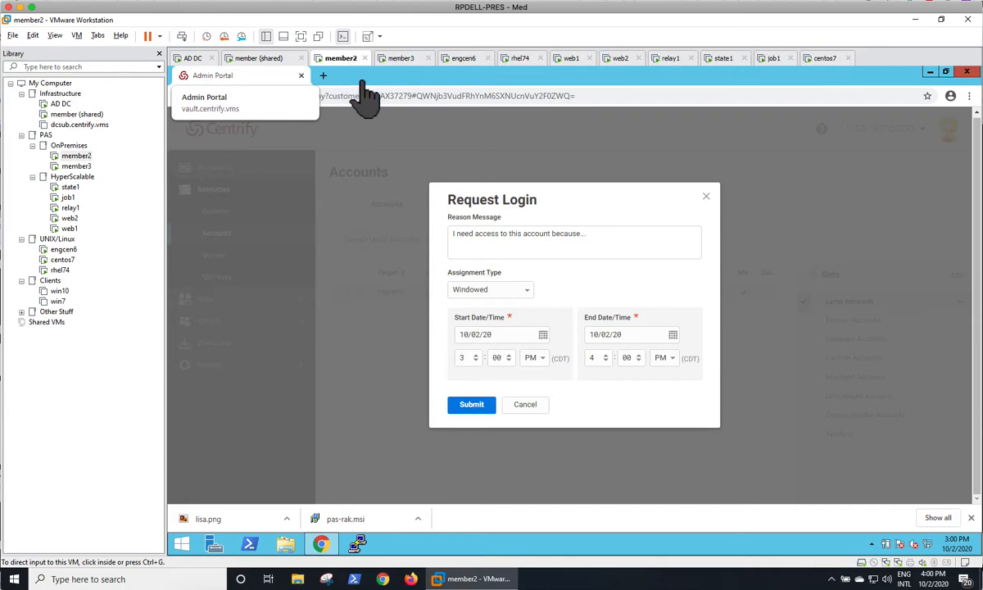
{"action": "left_click", "coordinate": [600, 228]}
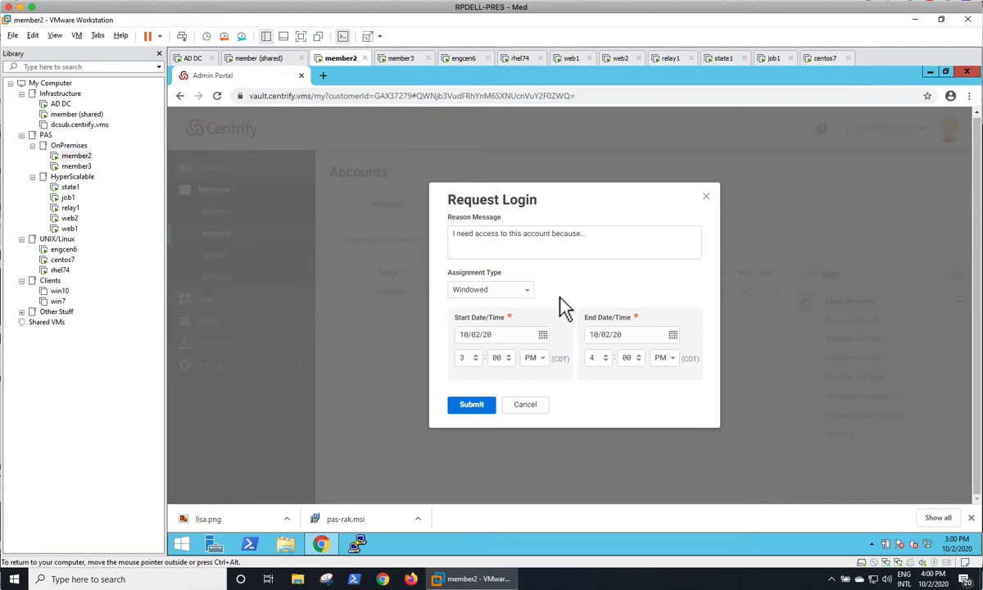
{"action": "left_click", "coordinate": [501, 291]}
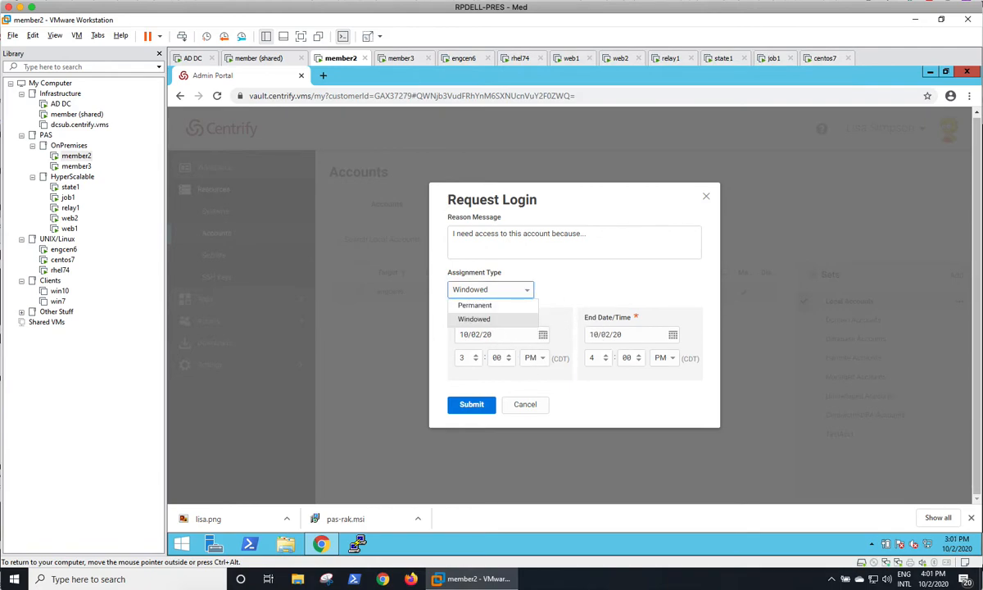
{"action": "left_click", "coordinate": [482, 305]}
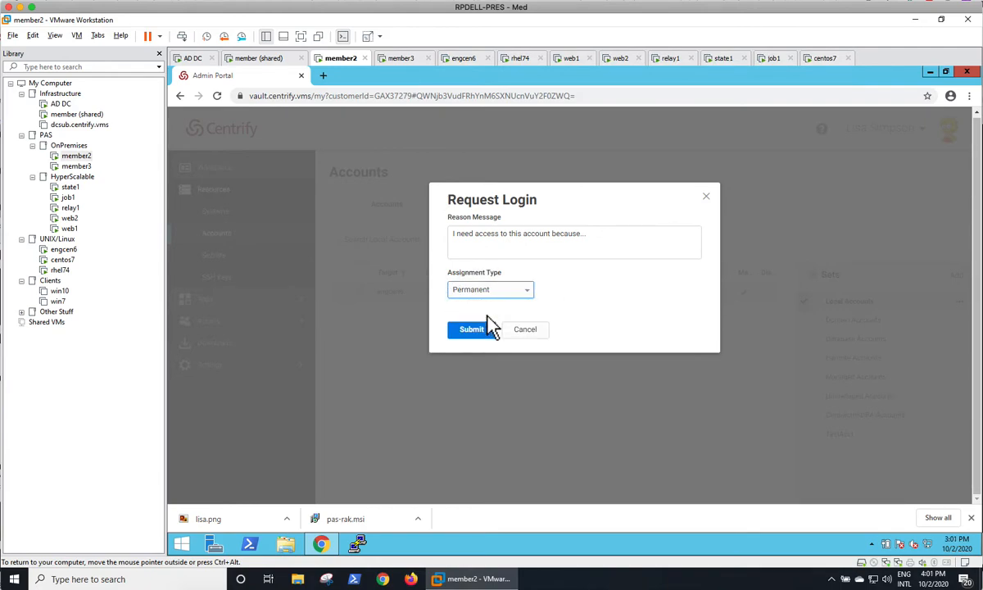
{"action": "left_click", "coordinate": [490, 290]}
{"action": "left_click", "coordinate": [484, 321]}
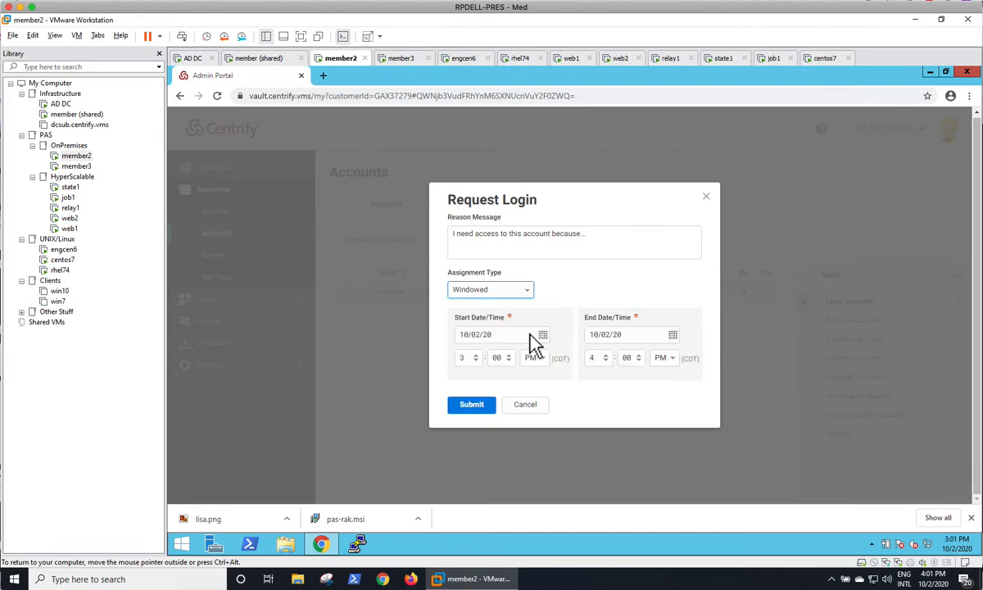
- Complete the reason message and submit the login request for 10/02/20, 3:00 PM to 4:00 PM
{"action": "left_click", "coordinate": [617, 247]}
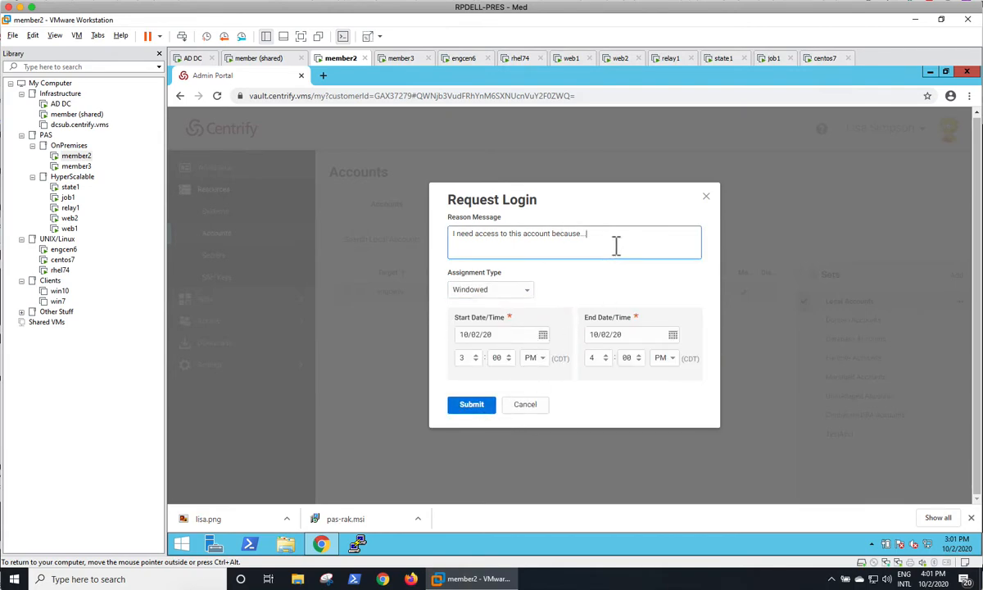
{"action": "type", "text": "Pe"}
{"action": "type", "text": "rt 3"}
{"action": "left_click", "coordinate": [474, 407]}
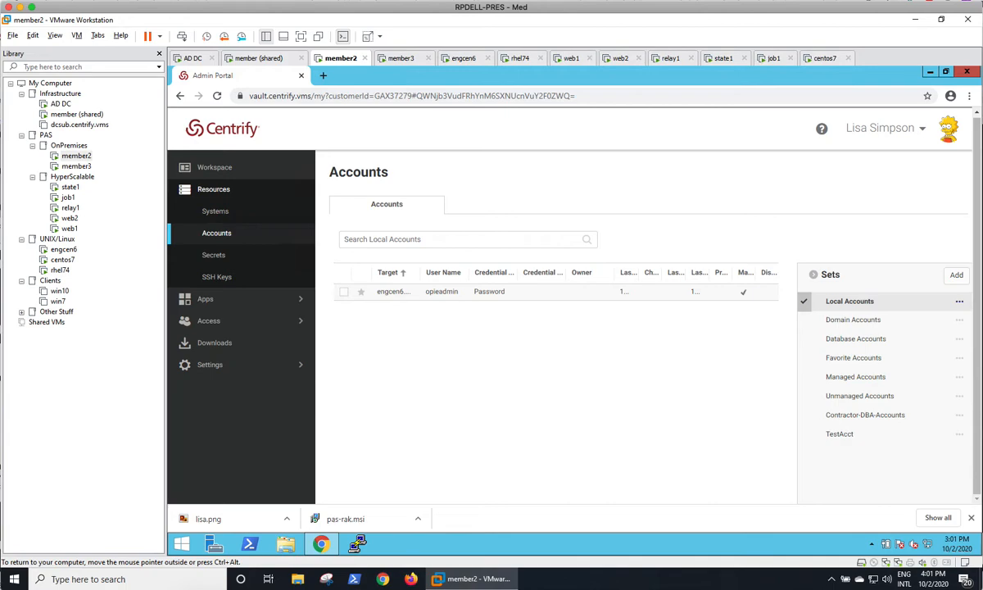
- Switch to the member (shared) machine and open the newest pending login request for the opieadmin account on engcen6.centrify.vms
{"action": "left_click", "coordinate": [267, 59]}
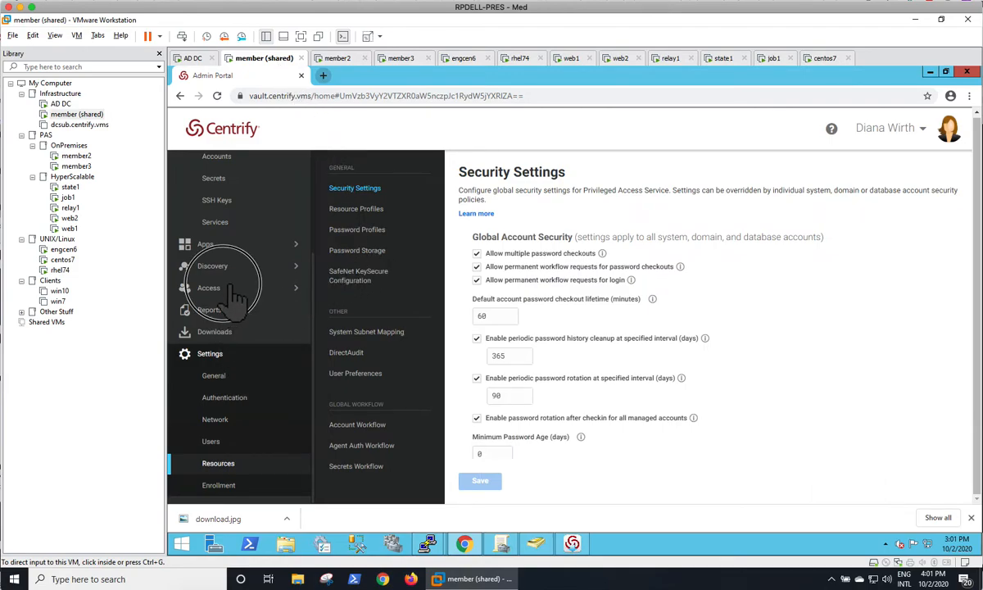
{"action": "left_click", "coordinate": [237, 293]}
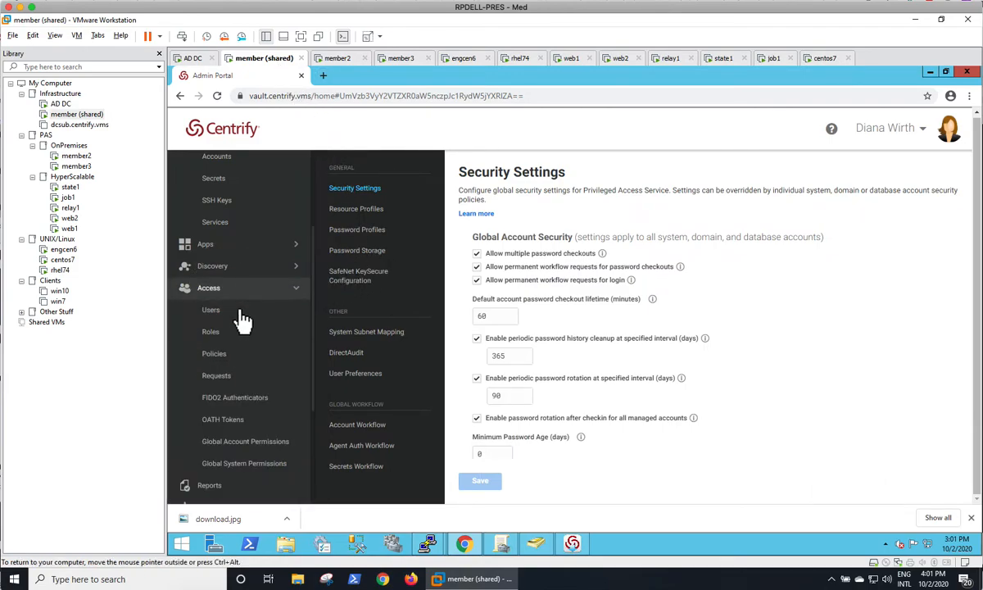
{"action": "left_click", "coordinate": [219, 377]}
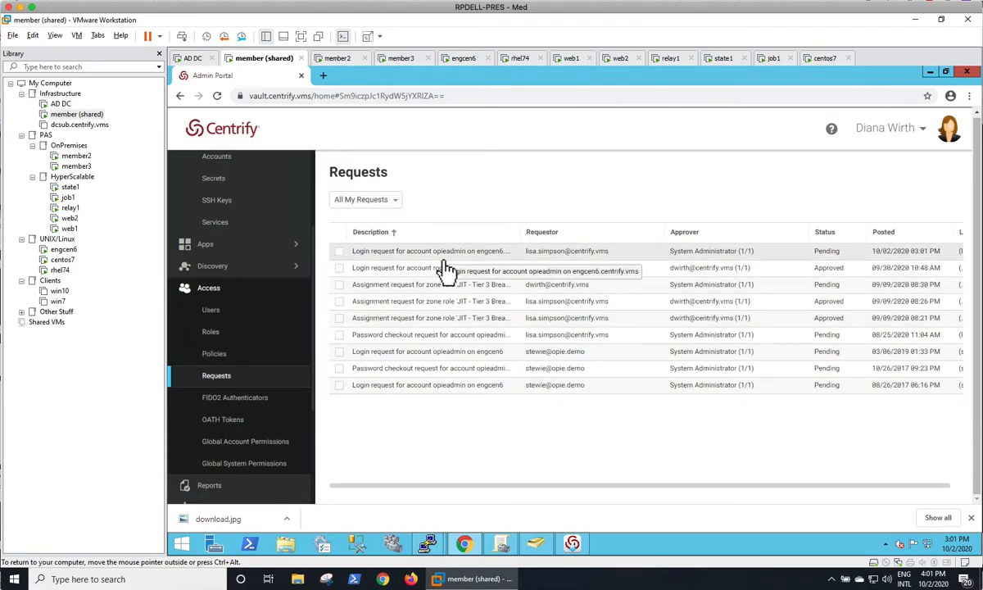
{"action": "left_click", "coordinate": [455, 252]}
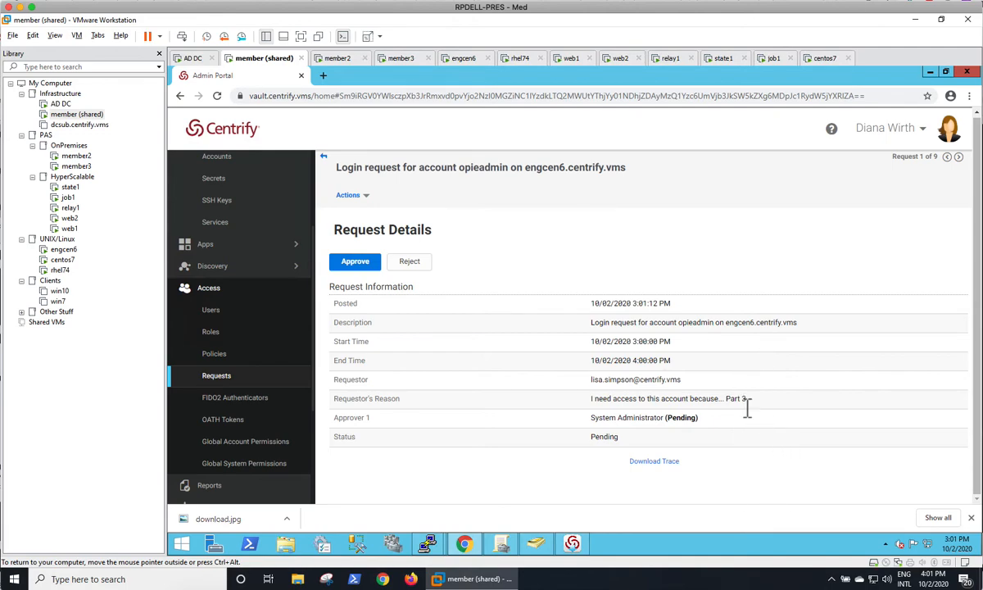
- Approve the opieadmin login request with the Permanent assignment type
{"action": "left_click", "coordinate": [364, 262]}
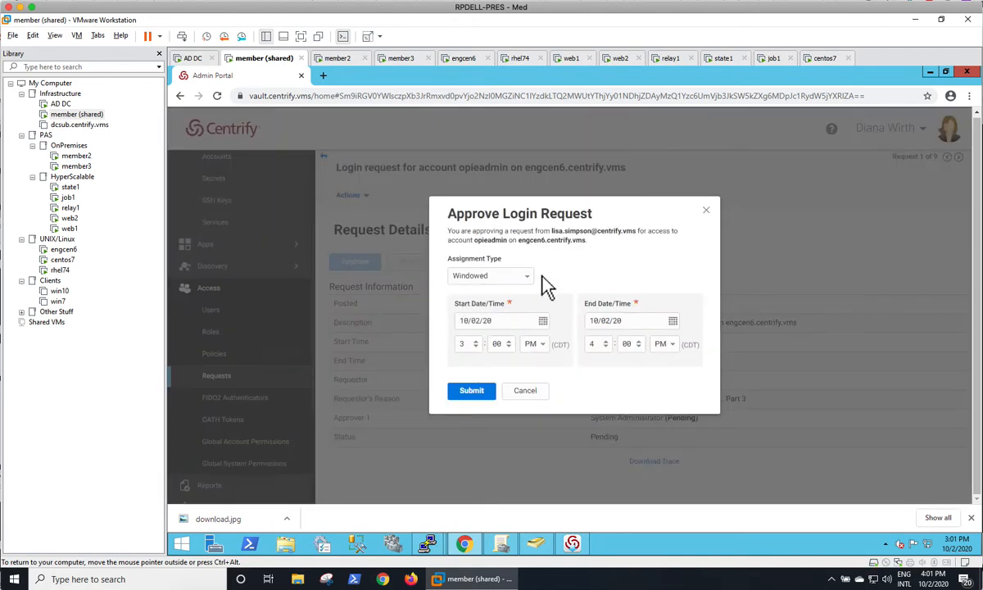
{"action": "left_click", "coordinate": [526, 276]}
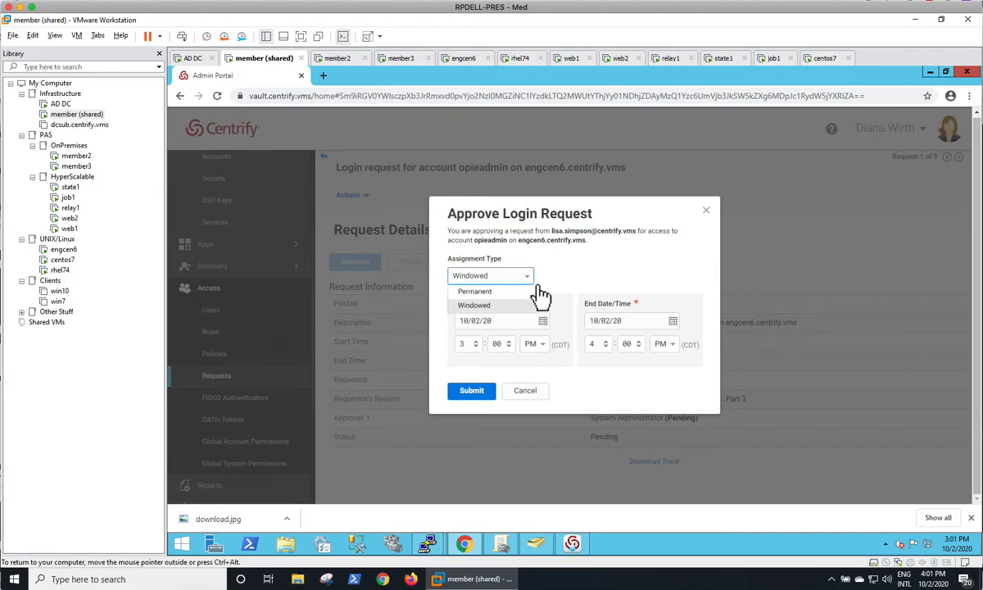
{"action": "left_click", "coordinate": [472, 288]}
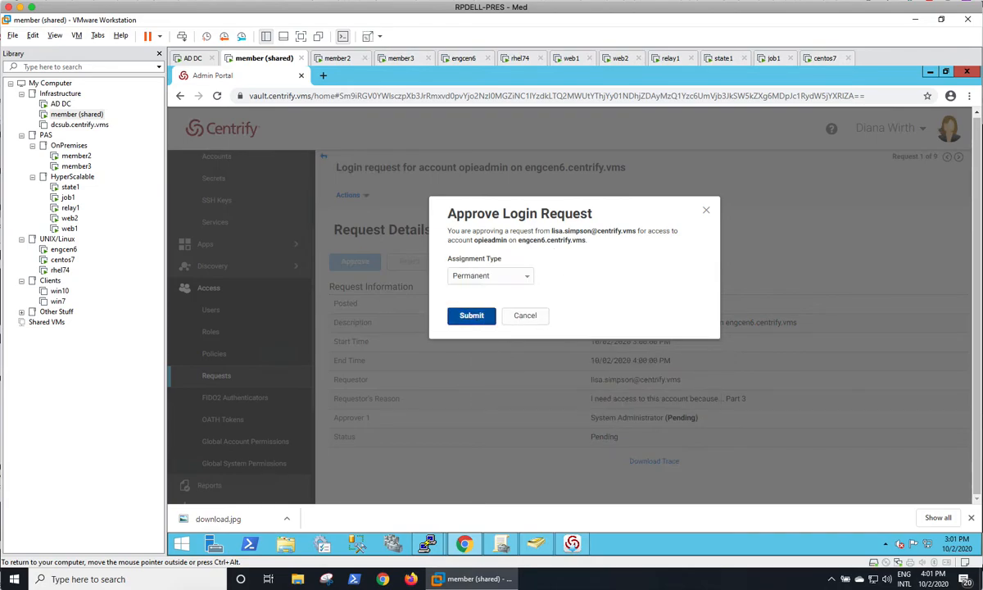
{"action": "left_click", "coordinate": [471, 315]}
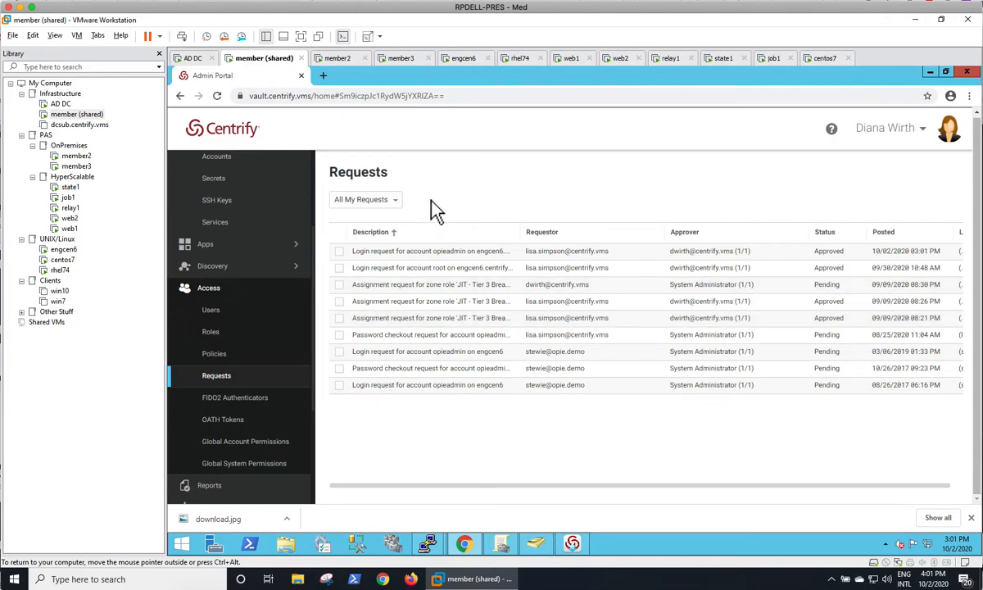
- Switch to member2, reload the local accounts and log in to opieadmin on engcen6 through the Centrify Remote Access Kit
{"action": "left_click", "coordinate": [340, 59]}
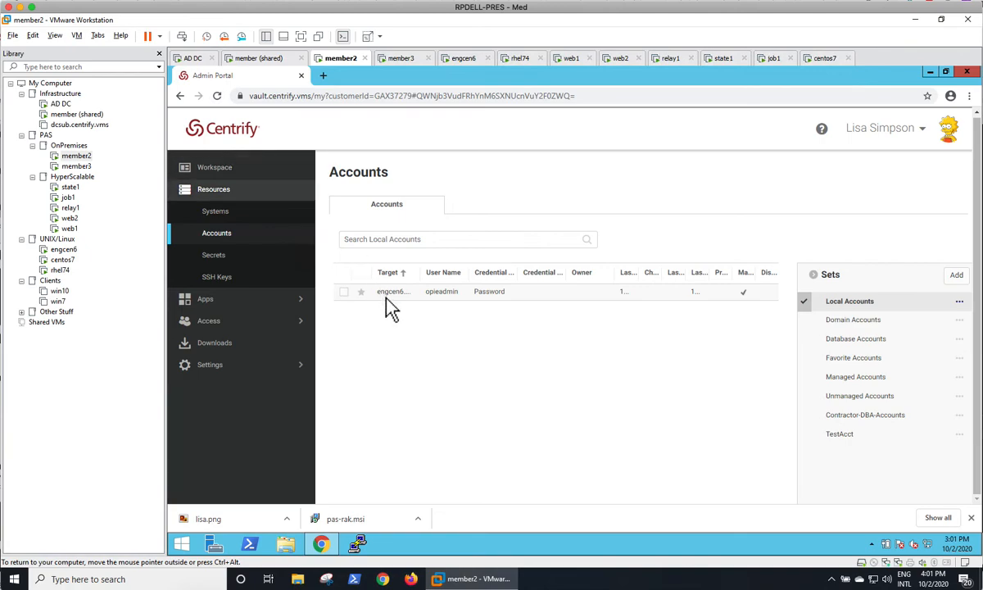
{"action": "left_click", "coordinate": [217, 96]}
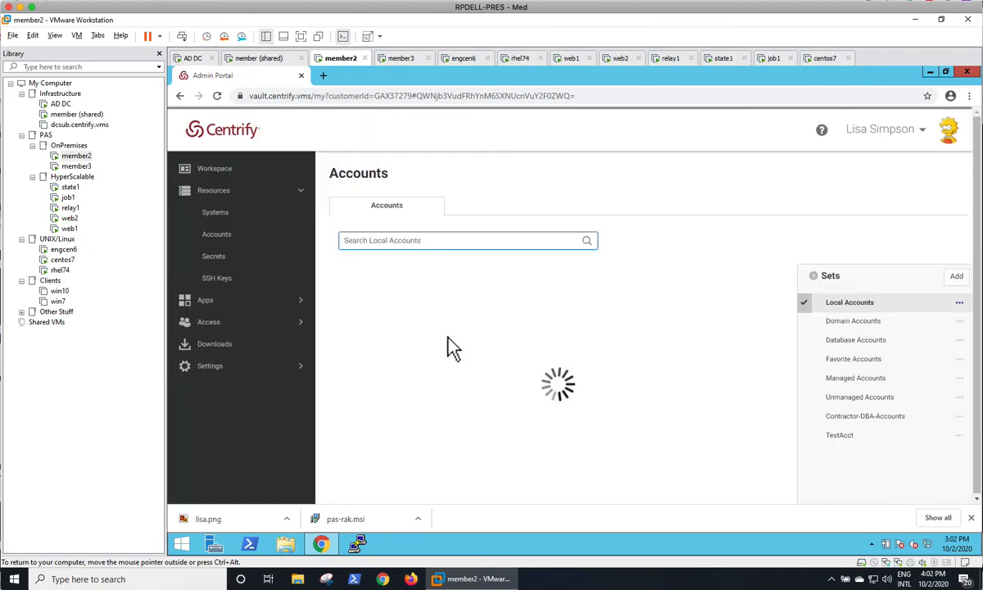
{"action": "right_click", "coordinate": [413, 293]}
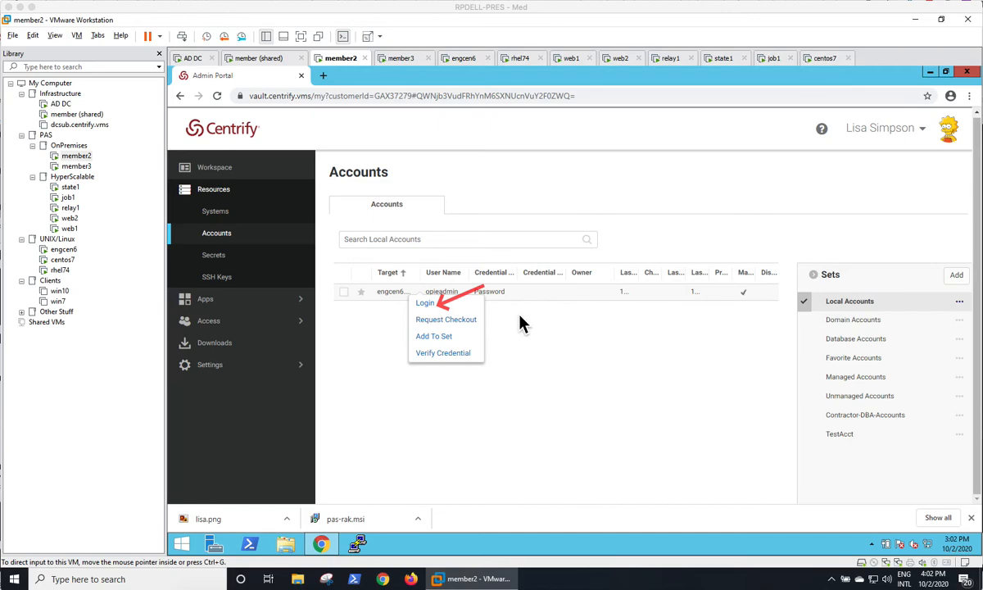
{"action": "left_click", "coordinate": [441, 305]}
{"action": "left_click", "coordinate": [475, 163]}
{"action": "left_click", "coordinate": [495, 165]}
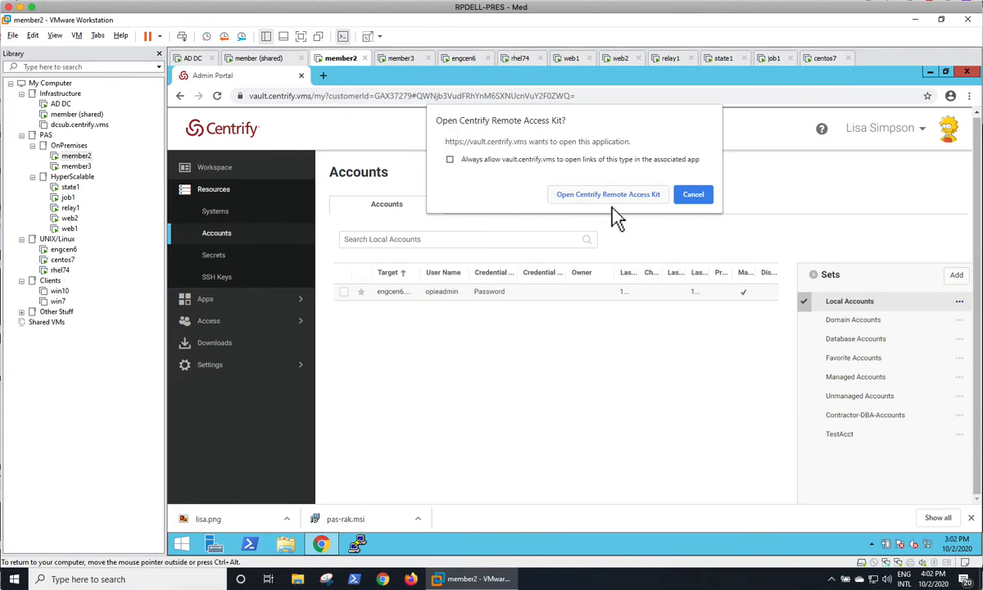
{"action": "left_click", "coordinate": [609, 199]}
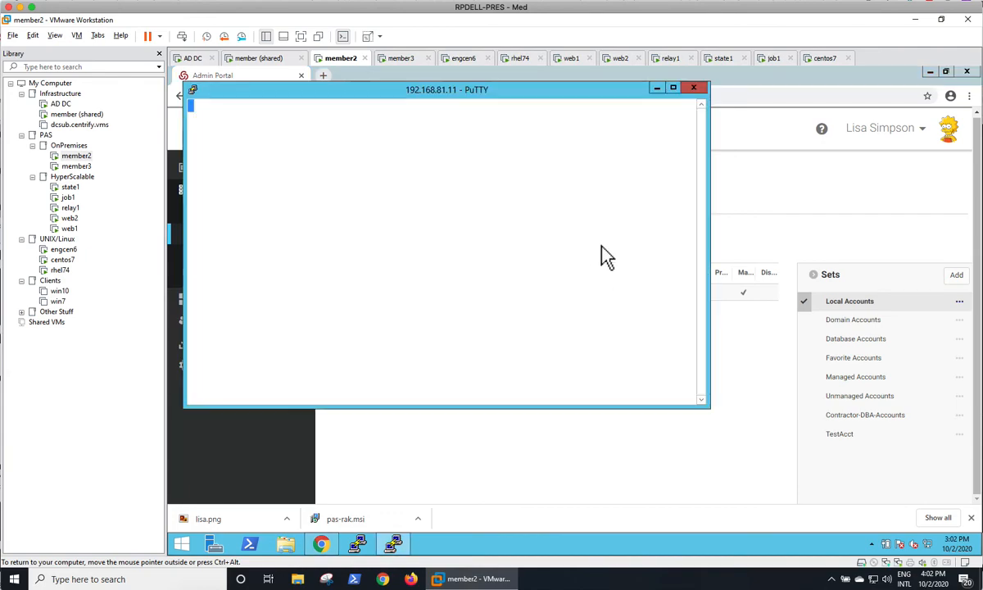
- Run sudo cinfo in the opieadmin session on engcen6 to view the system's enrollment information
{"action": "left_click", "coordinate": [573, 392]}
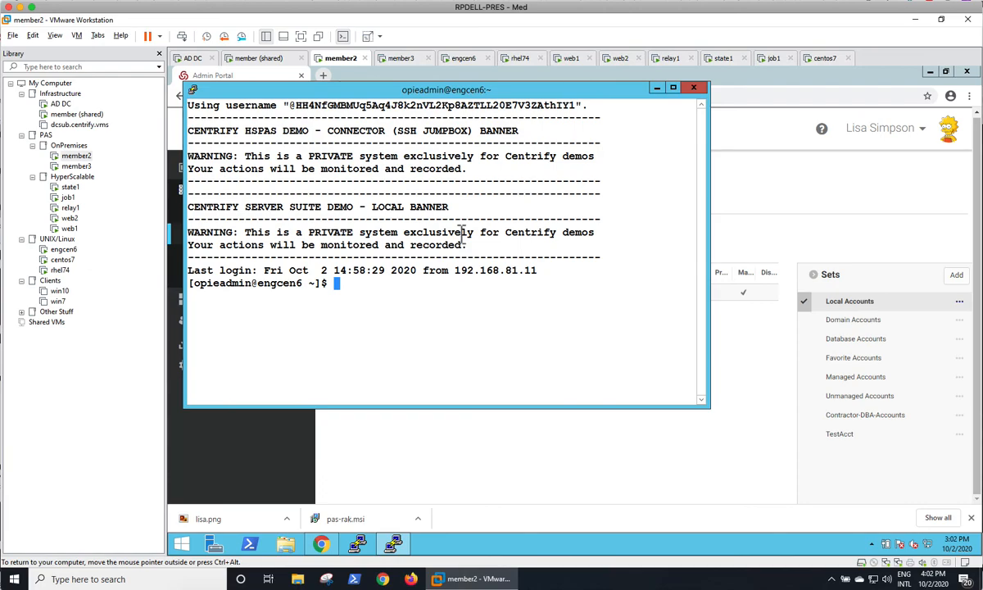
{"action": "type", "text": "sudo cinfo"}
{"action": "key", "text": "Return"}
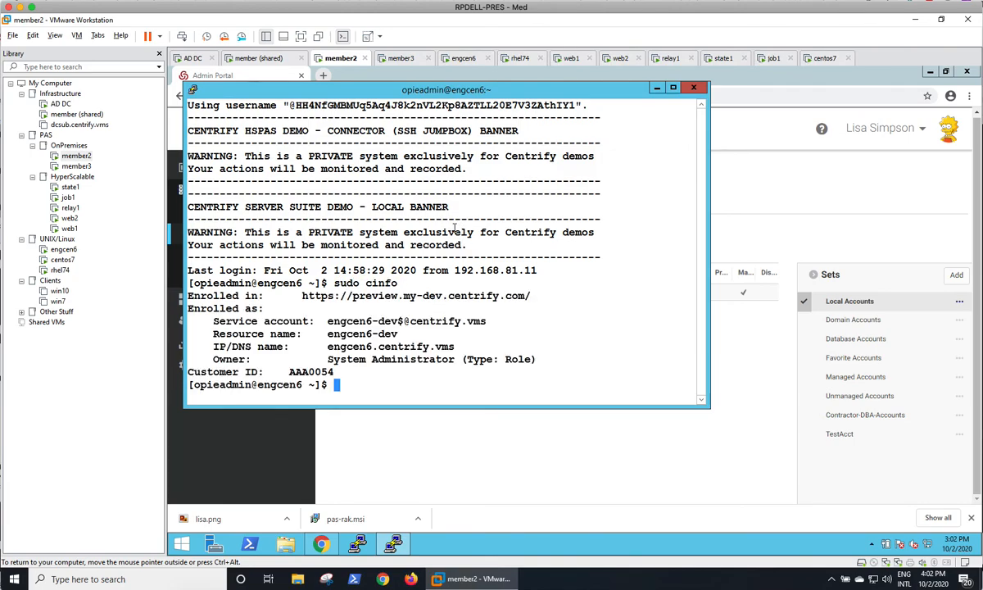